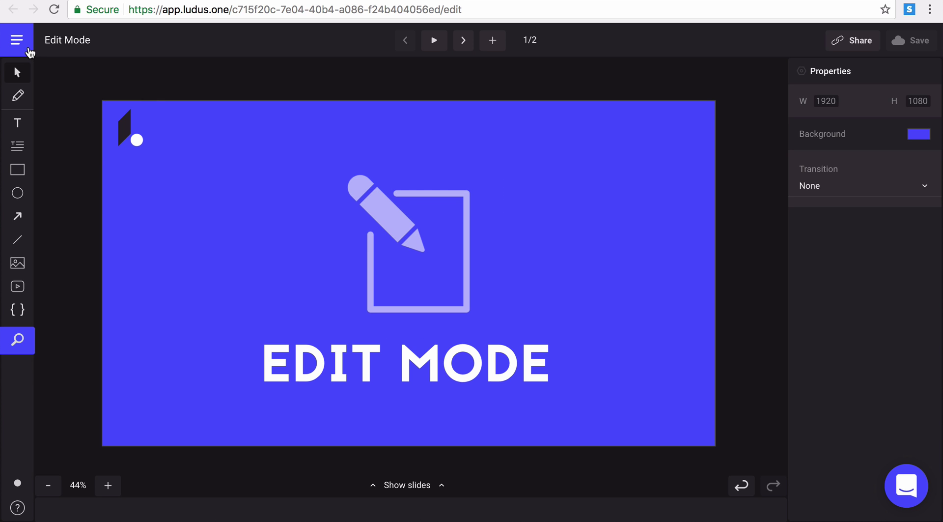
Replace the 'Edit Mode' presentation title with 'Demo'
{"action": "left_click", "coordinate": [92, 41]}
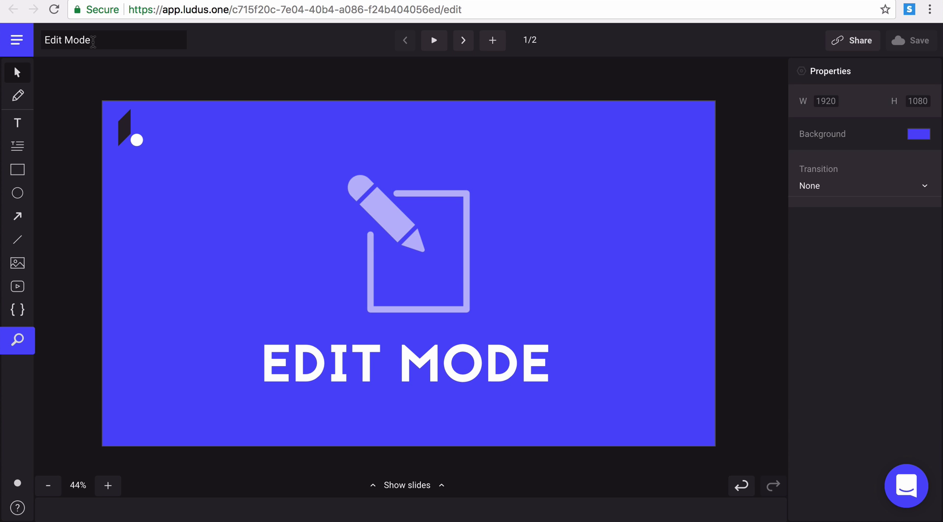
{"action": "triple_click", "coordinate": [92, 40]}
{"action": "type", "text": "Demo"}
{"action": "key", "text": "Return"}
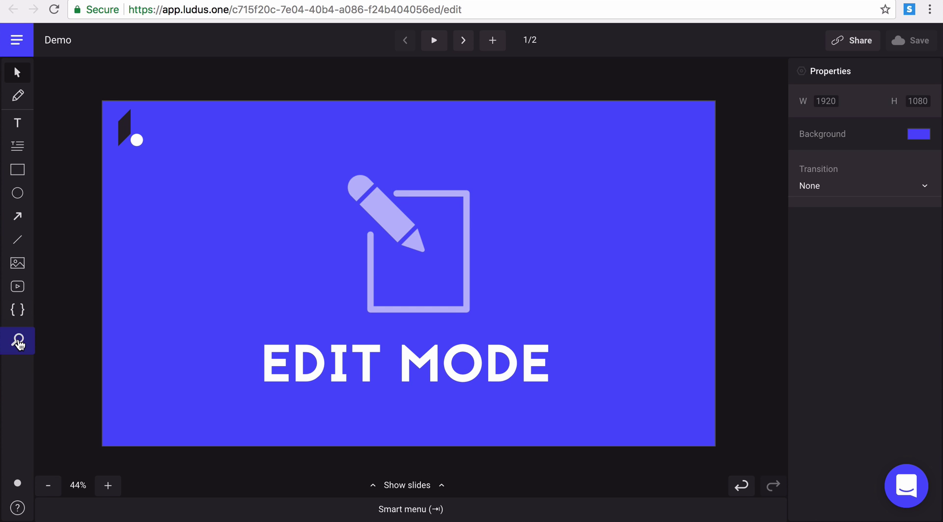
{"action": "left_click", "coordinate": [18, 343]}
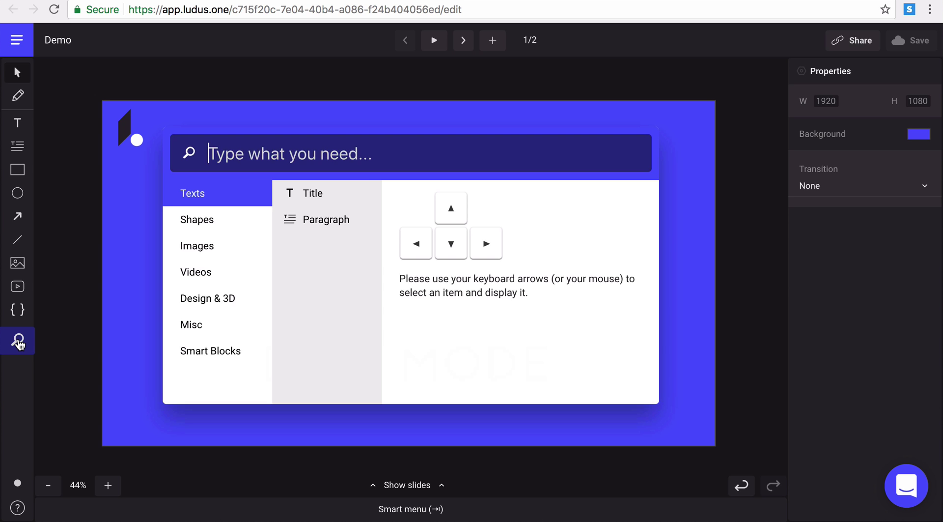
{"action": "key", "text": "Down"}
{"action": "key", "text": "Down"}
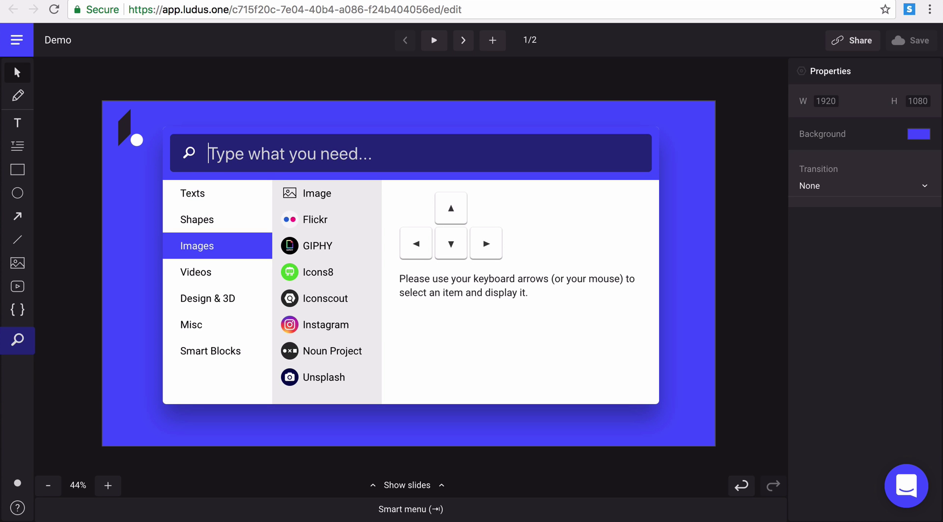
{"action": "key", "text": "Down"}
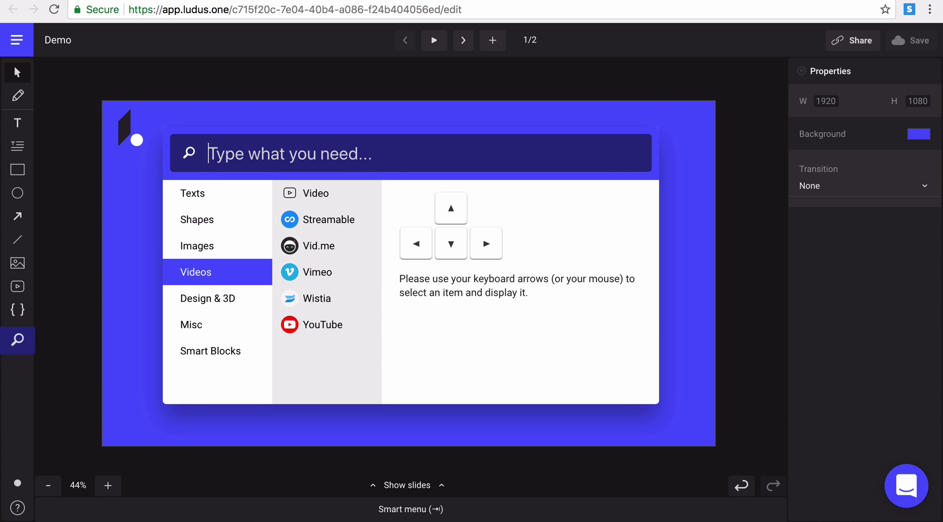
{"action": "key", "text": "Down"}
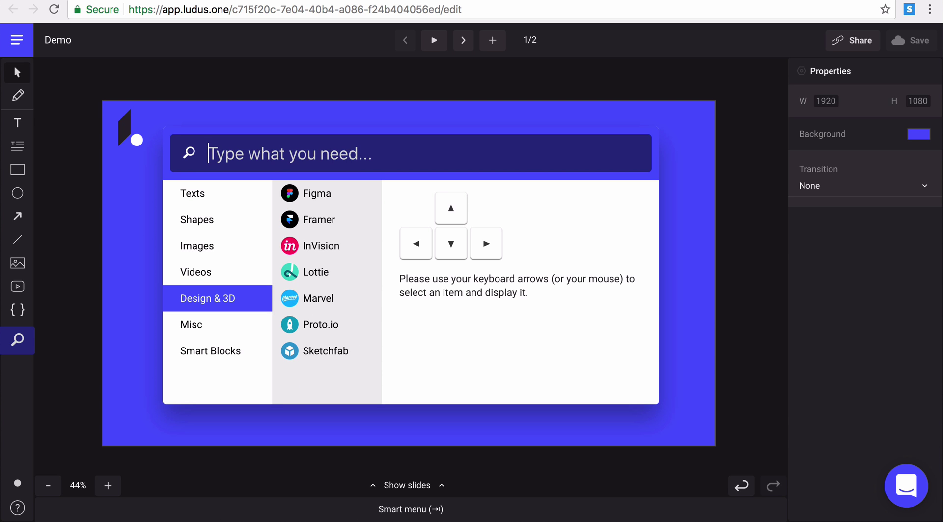
{"action": "key", "text": "Down"}
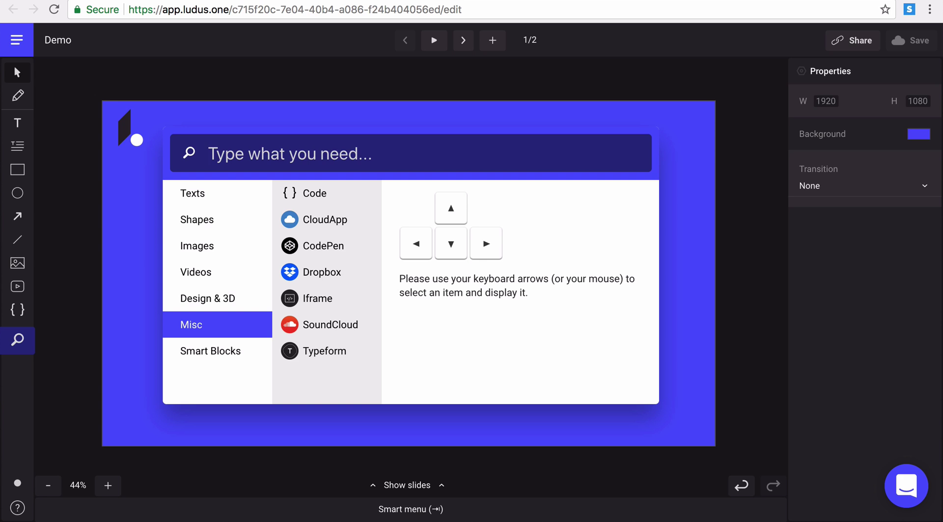
{"action": "key", "text": "Down"}
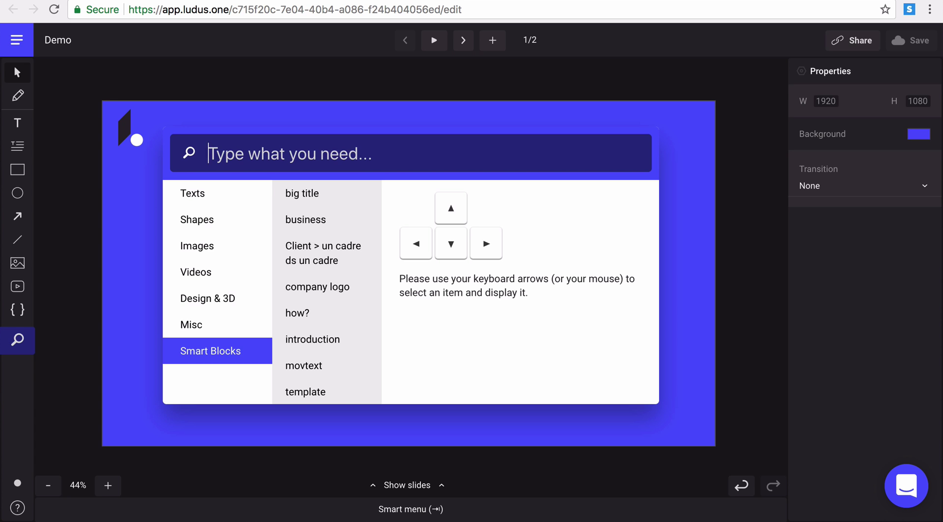
{"action": "key", "text": "Down"}
{"action": "type", "text": "yout"}
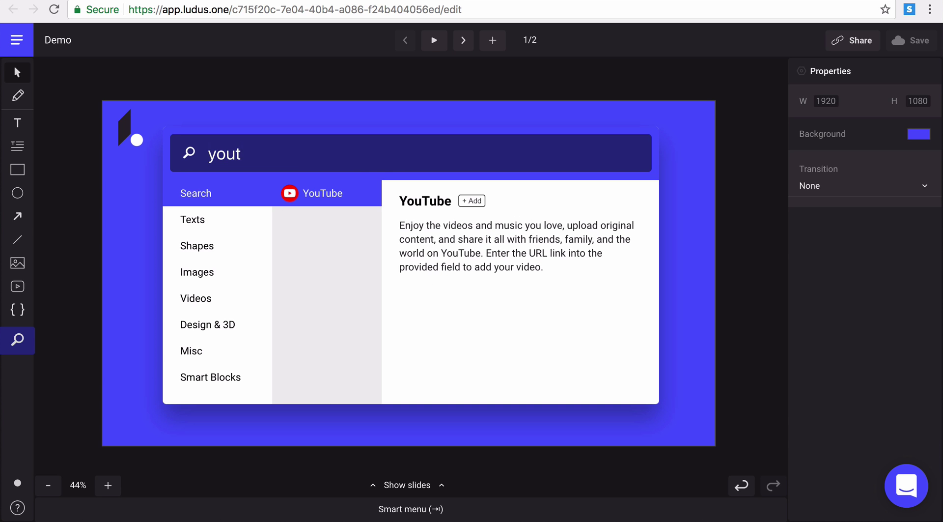
{"action": "key", "text": "Escape"}
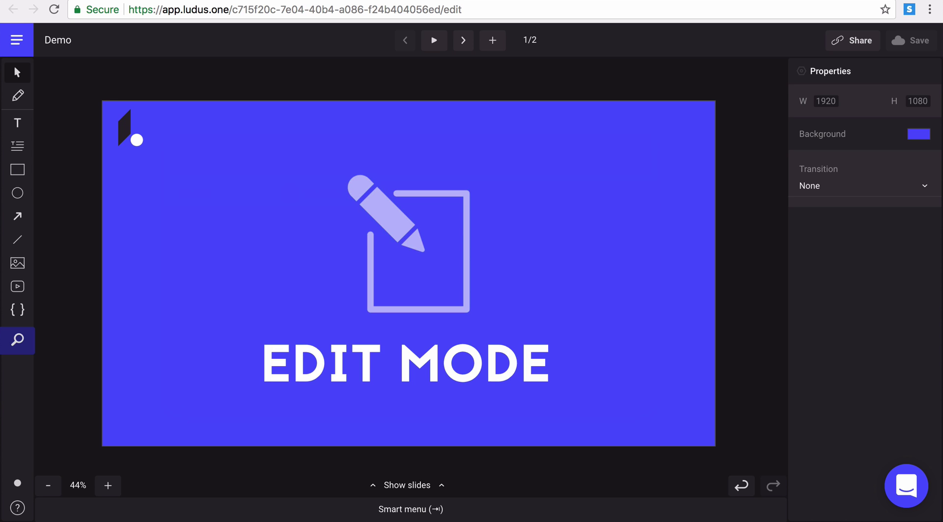
{"action": "left_click", "coordinate": [19, 485]}
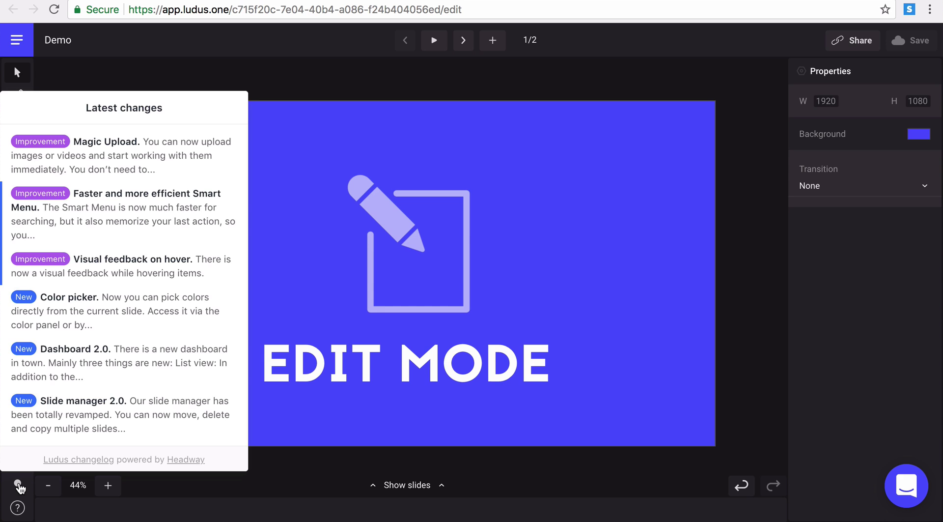
{"action": "left_click", "coordinate": [18, 486]}
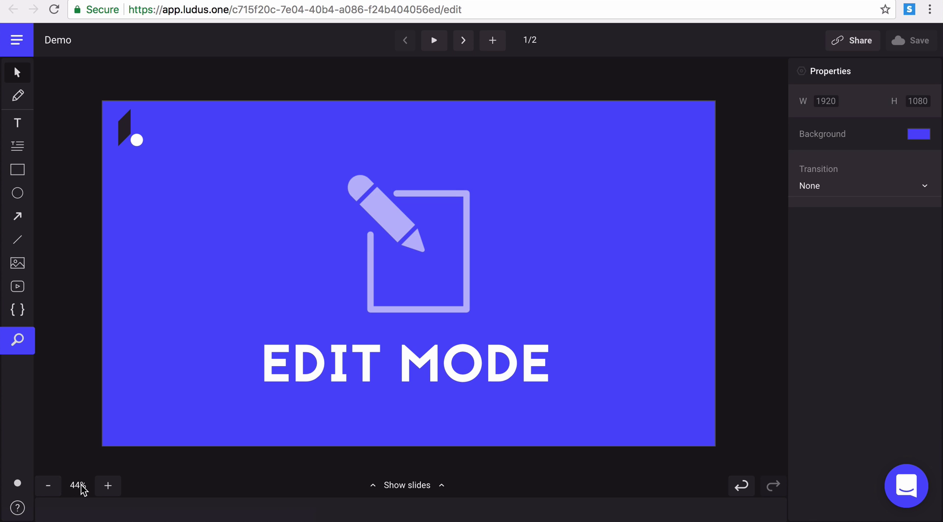
{"action": "left_click", "coordinate": [107, 485]}
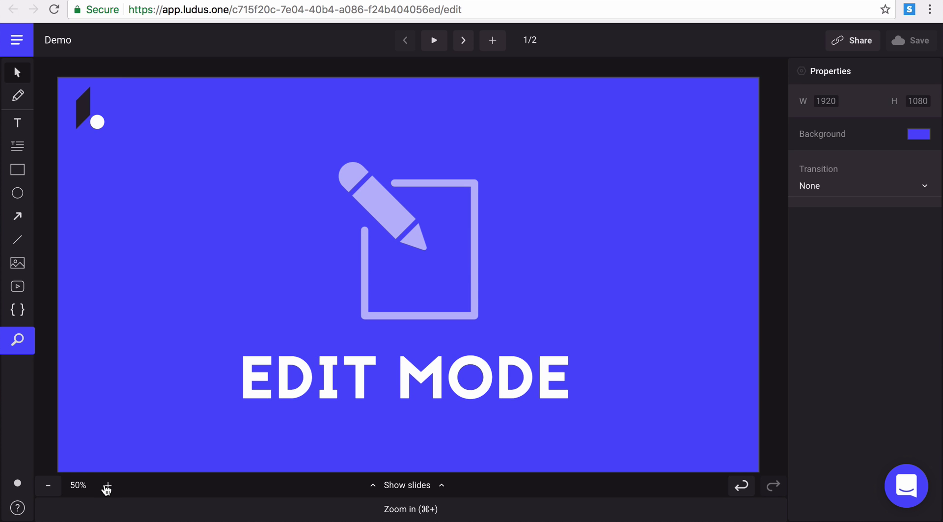
{"action": "left_click", "coordinate": [107, 486]}
{"action": "key", "text": "super+minus"}
{"action": "key", "text": "super+minus"}
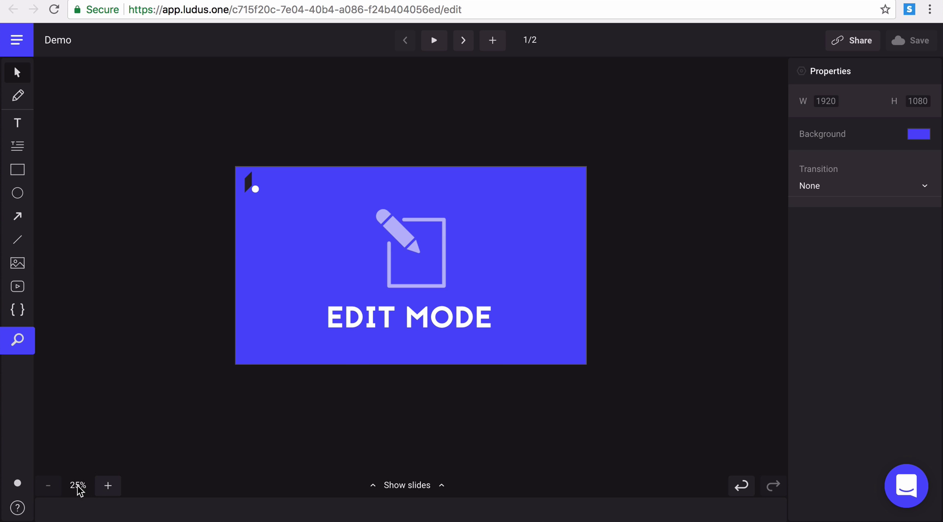
{"action": "left_click", "coordinate": [78, 486]}
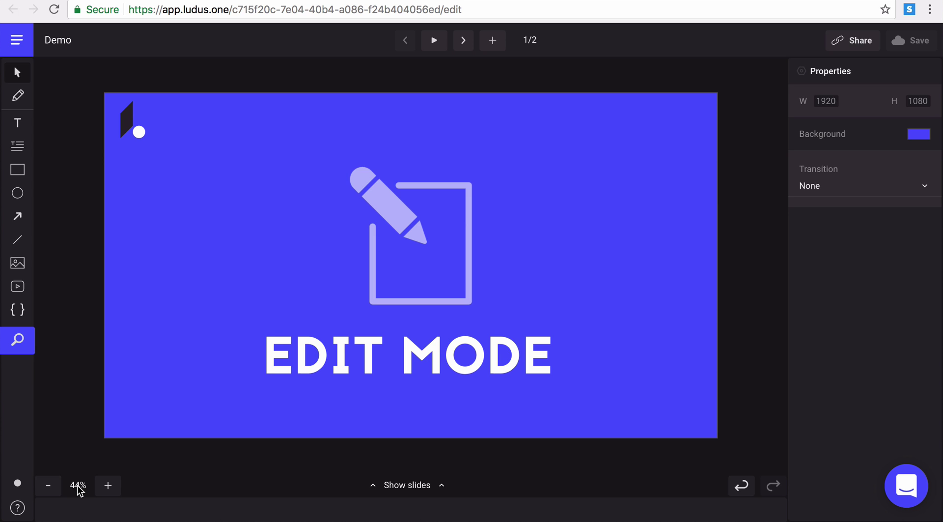
In the slide strip, drag the RAIN slide ahead of the EDIT MODE slide
{"action": "left_click", "coordinate": [396, 486]}
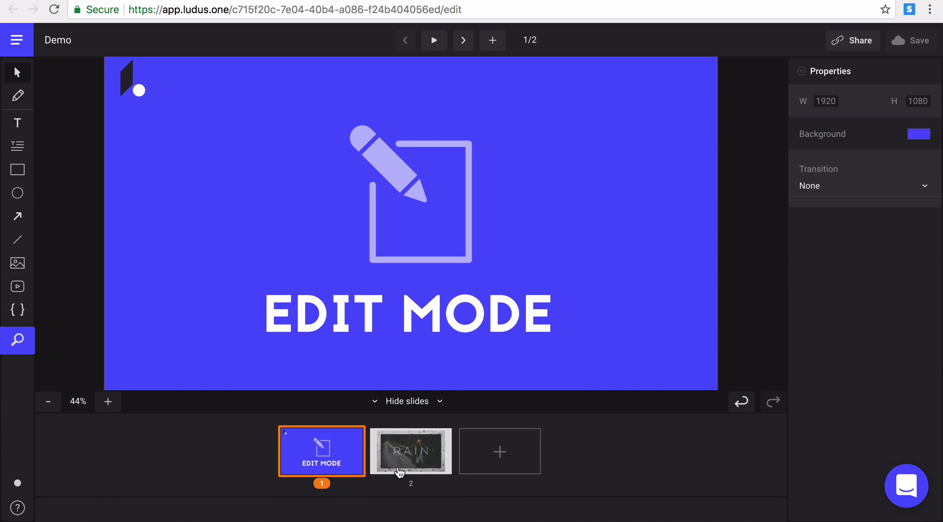
{"action": "left_click", "coordinate": [399, 472]}
{"action": "left_click_drag", "start_coordinate": [394, 467], "coordinate": [277, 468]}
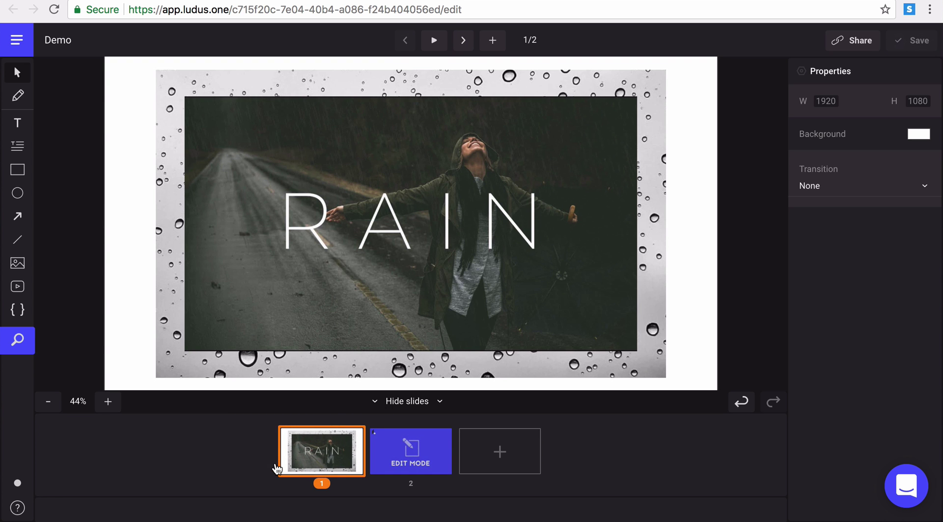
Add a blank slide, duplicate it, delete both blank slides, then hide the slide strip
{"action": "left_click", "coordinate": [474, 452]}
{"action": "key", "text": "super+d"}
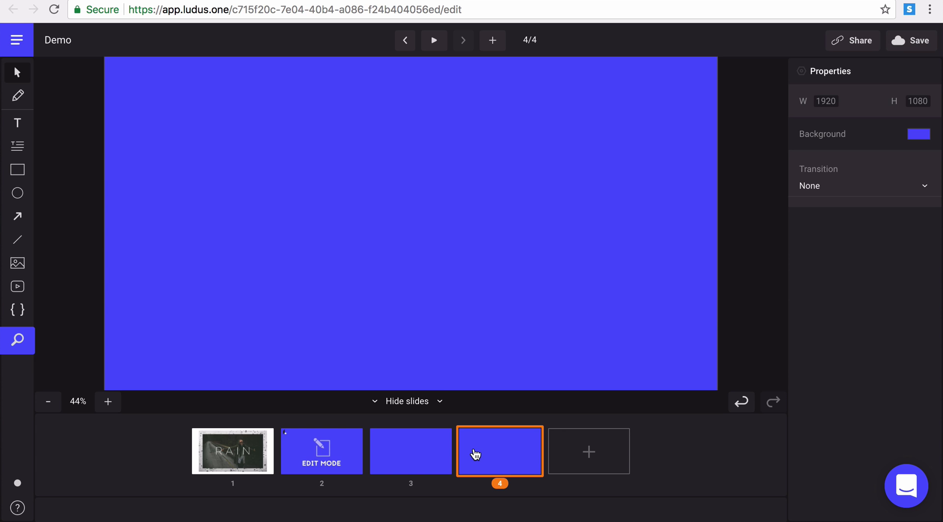
{"action": "left_click", "coordinate": [444, 453], "text": "super"}
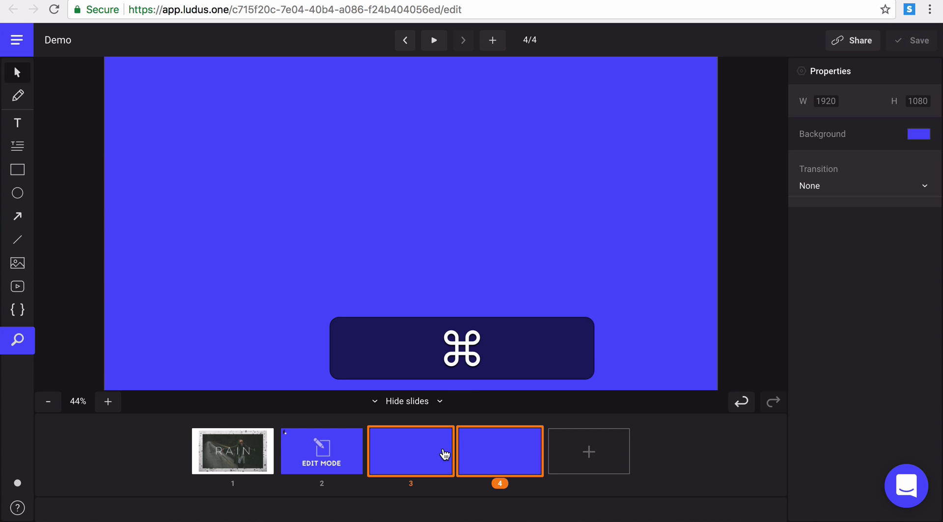
{"action": "mouse_move", "coordinate": [444, 453]}
{"action": "left_mouse_down"}
{"action": "mouse_move", "coordinate": [305, 429]}
{"action": "mouse_move", "coordinate": [224, 446]}
{"action": "left_mouse_up"}
{"action": "key", "text": "BackSpace"}
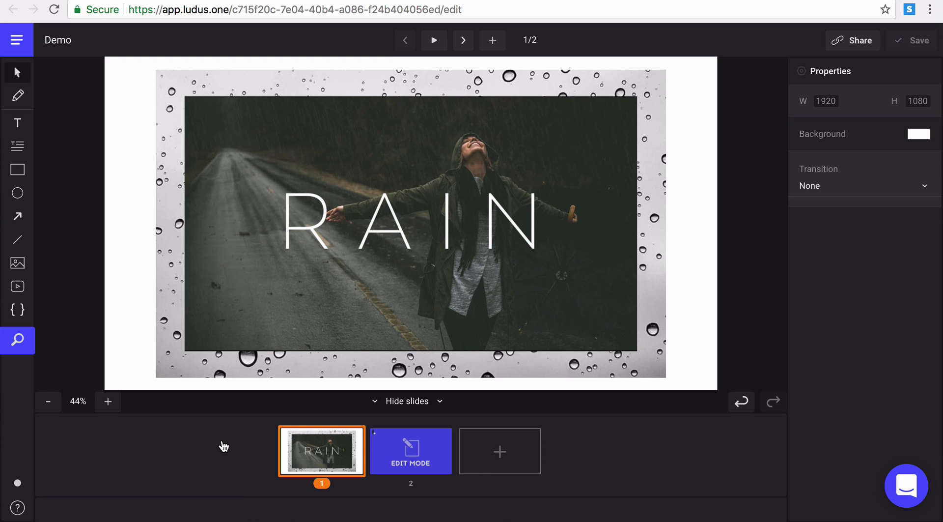
{"action": "left_click", "coordinate": [391, 401]}
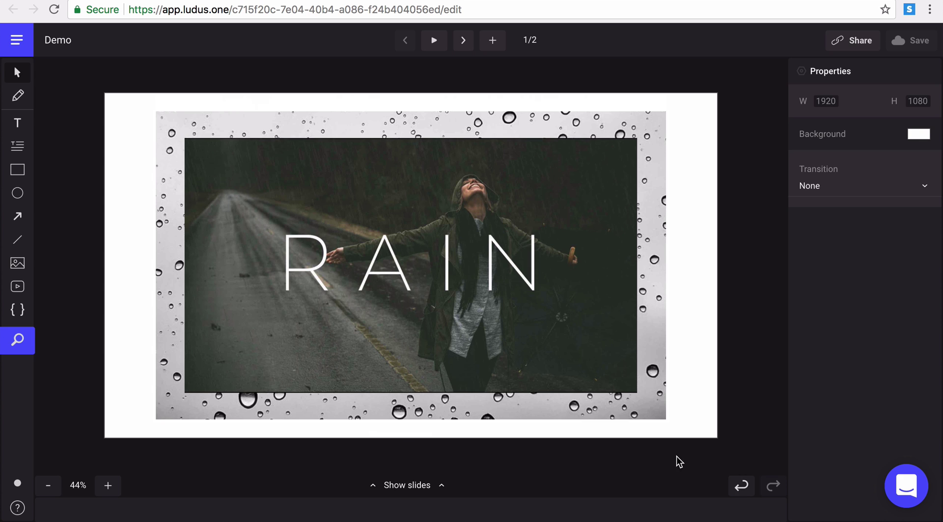
{"action": "left_click", "coordinate": [743, 486]}
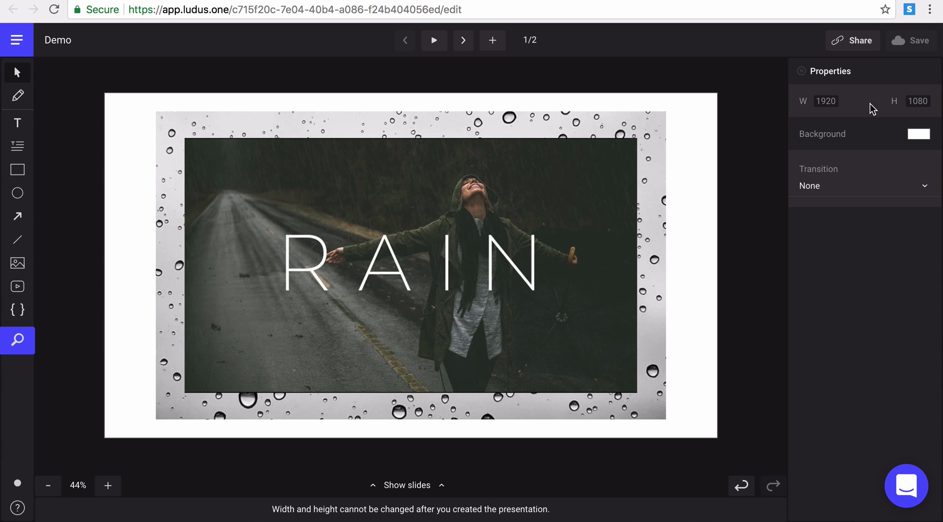
{"action": "left_click", "coordinate": [918, 139]}
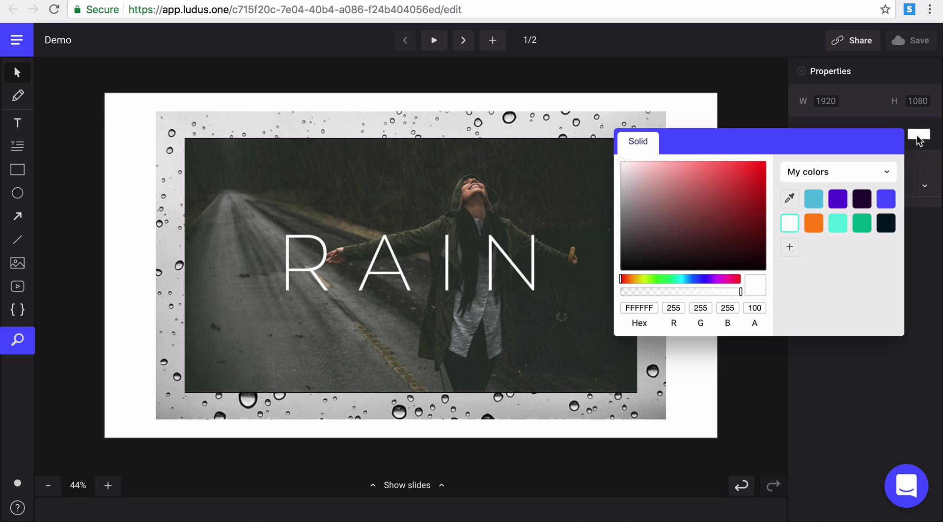
{"action": "left_click", "coordinate": [918, 139]}
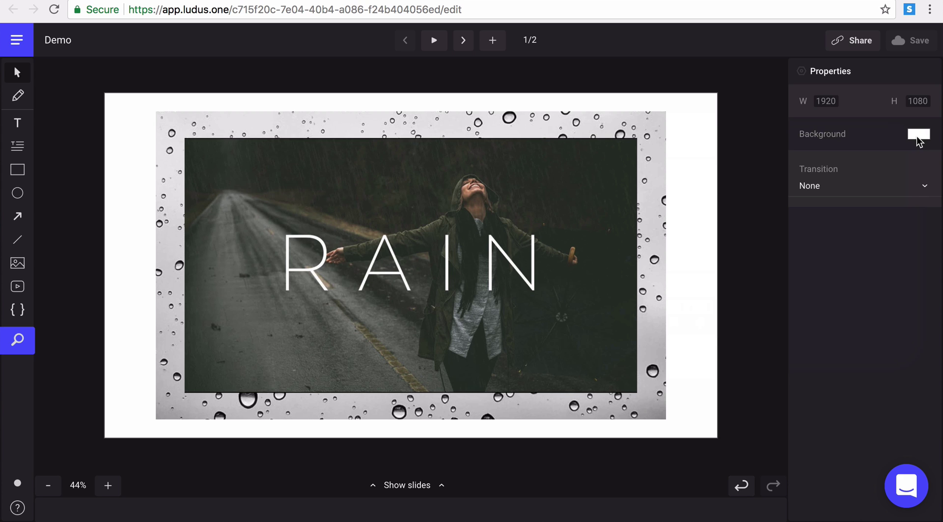
{"action": "left_click", "coordinate": [927, 189]}
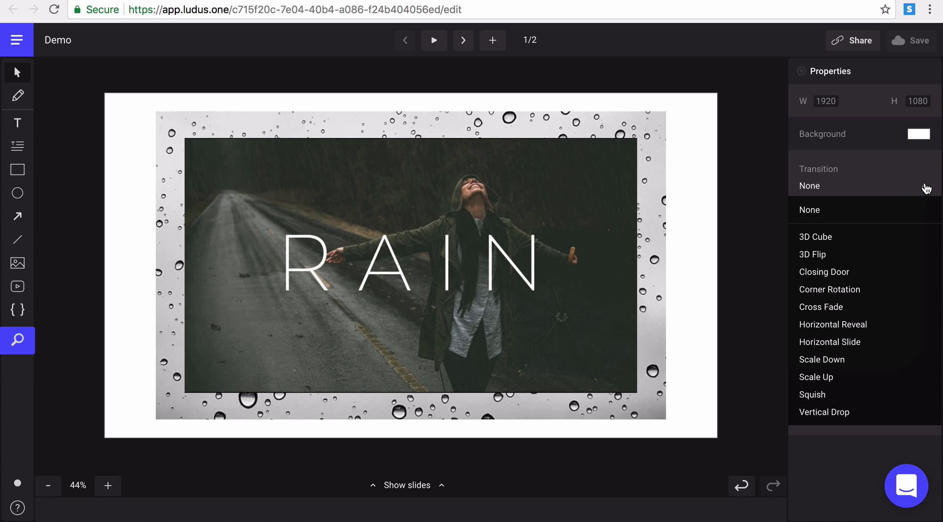
{"action": "left_click", "coordinate": [926, 188]}
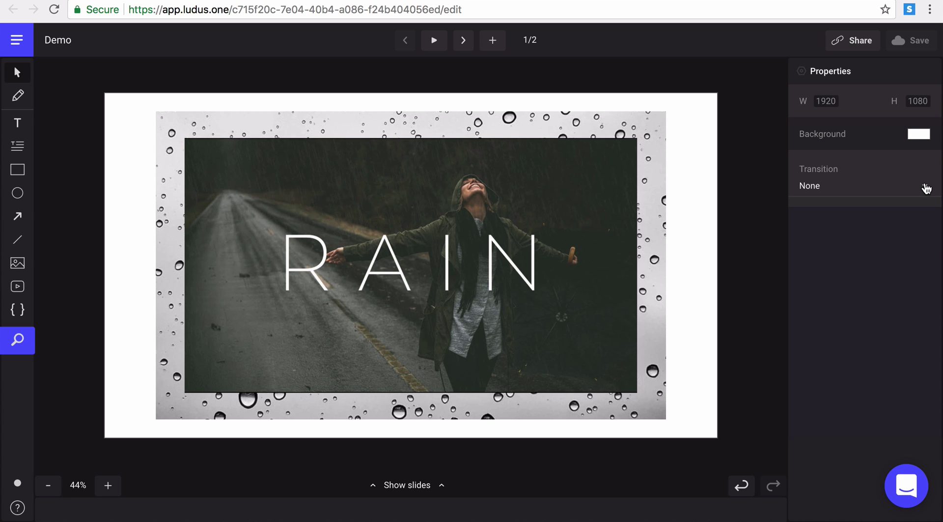
{"action": "left_click", "coordinate": [665, 203]}
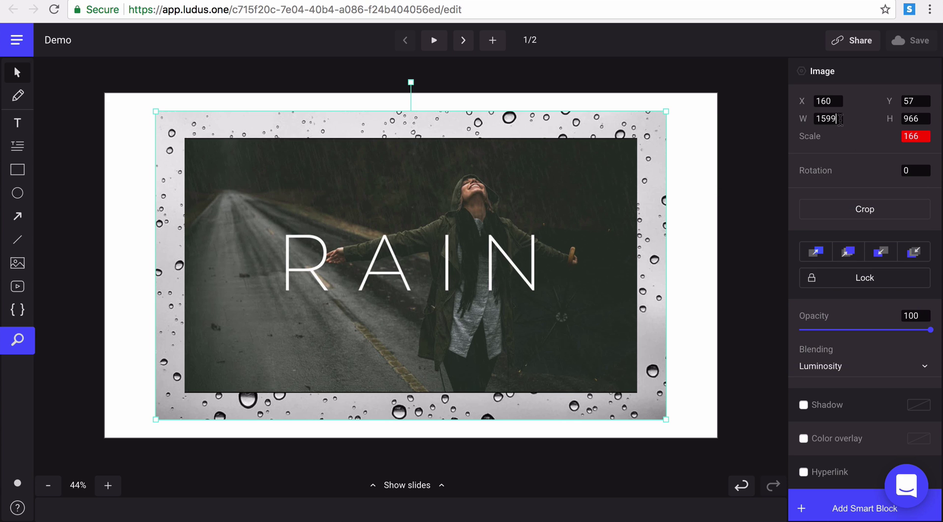
{"action": "key", "text": "Up"}
{"action": "key", "text": "Down"}
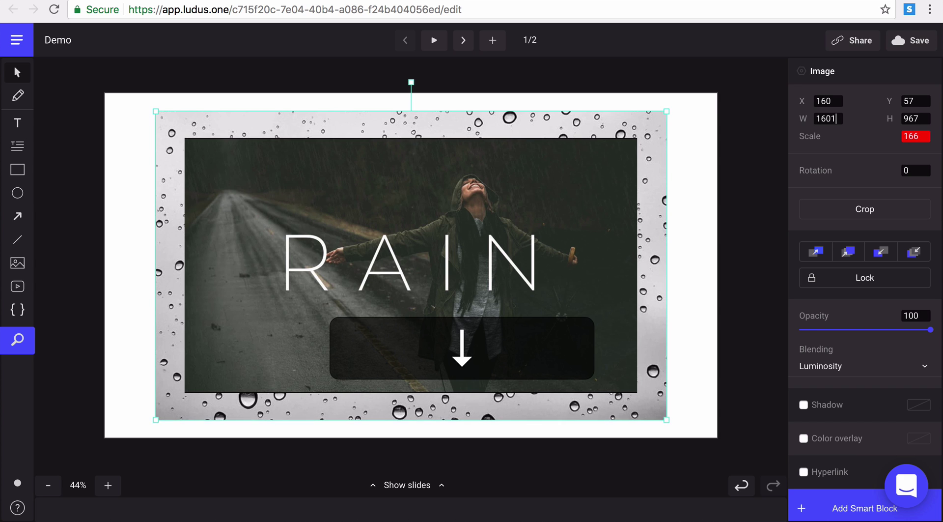
{"action": "key", "text": "Down"}
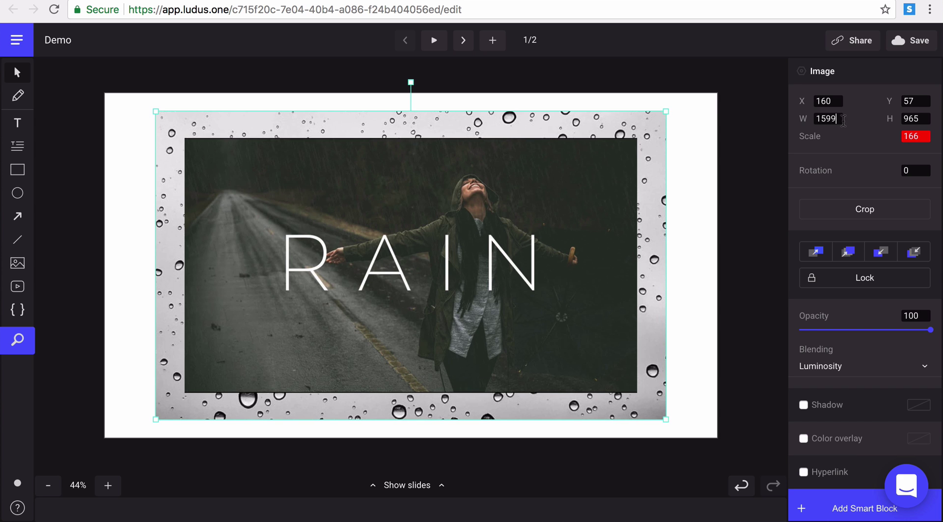
{"action": "scroll", "coordinate": [856, 138], "scroll_direction": "down", "scroll_amount": 3}
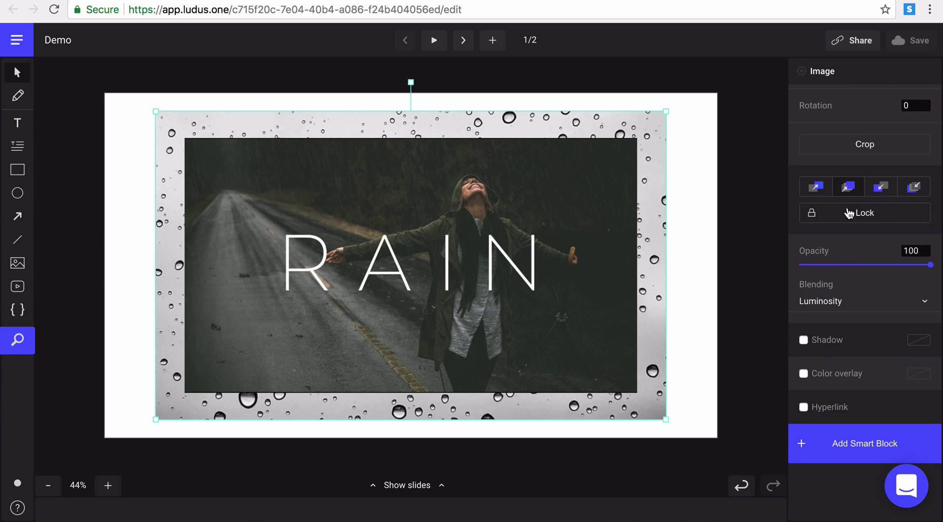
{"action": "left_click", "coordinate": [845, 301]}
{"action": "scroll", "coordinate": [845, 301], "scroll_direction": "down", "scroll_amount": 7}
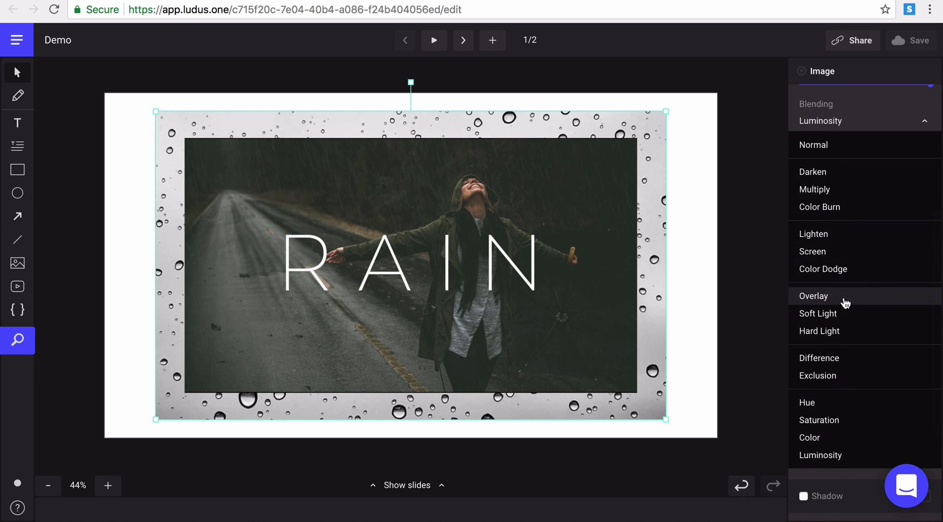
{"action": "scroll", "coordinate": [845, 302], "scroll_direction": "up", "scroll_amount": 4}
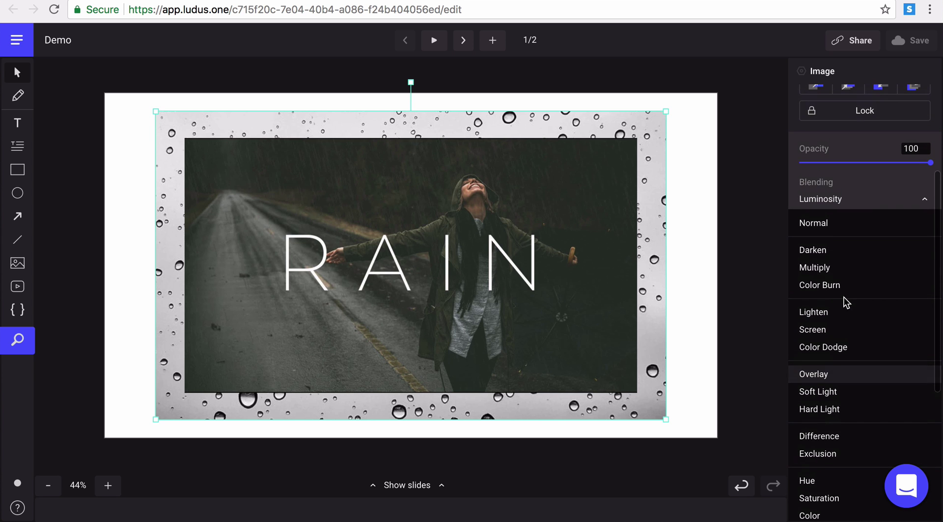
{"action": "left_click", "coordinate": [865, 209]}
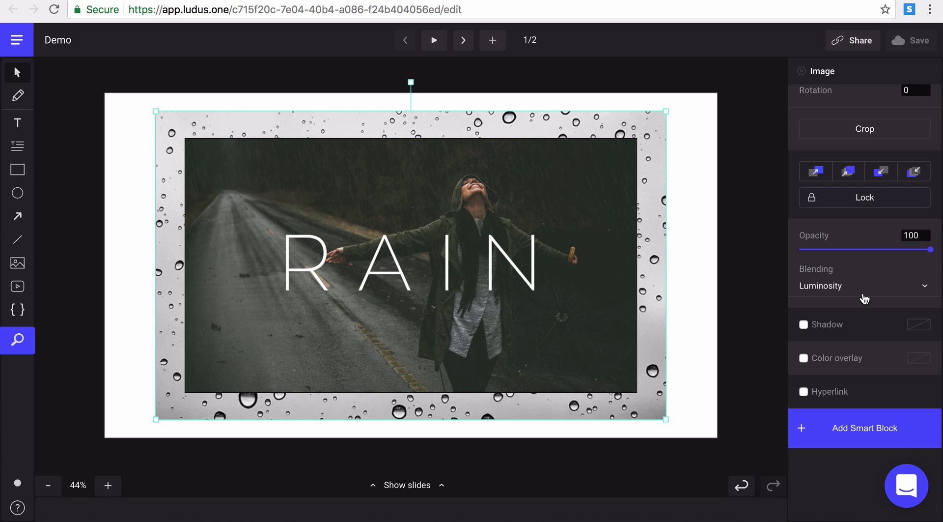
{"action": "left_click", "coordinate": [805, 325]}
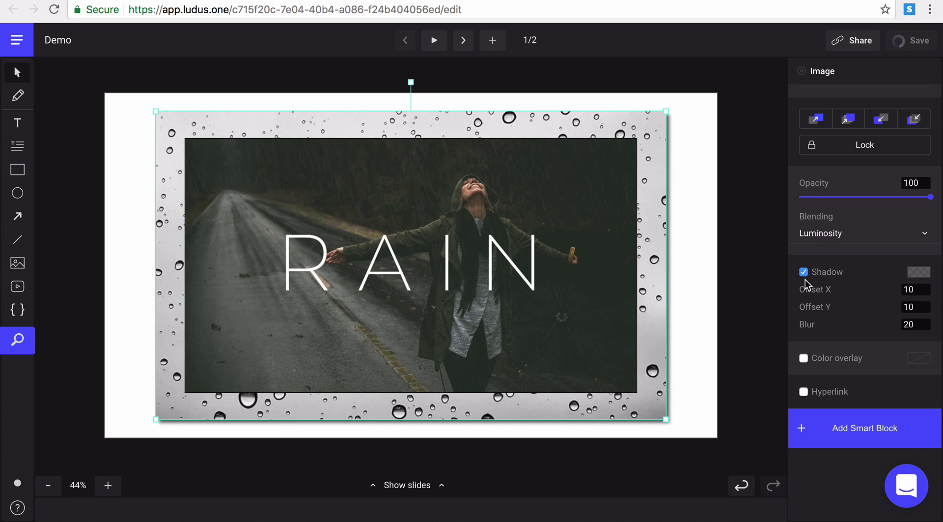
{"action": "left_click", "coordinate": [804, 274]}
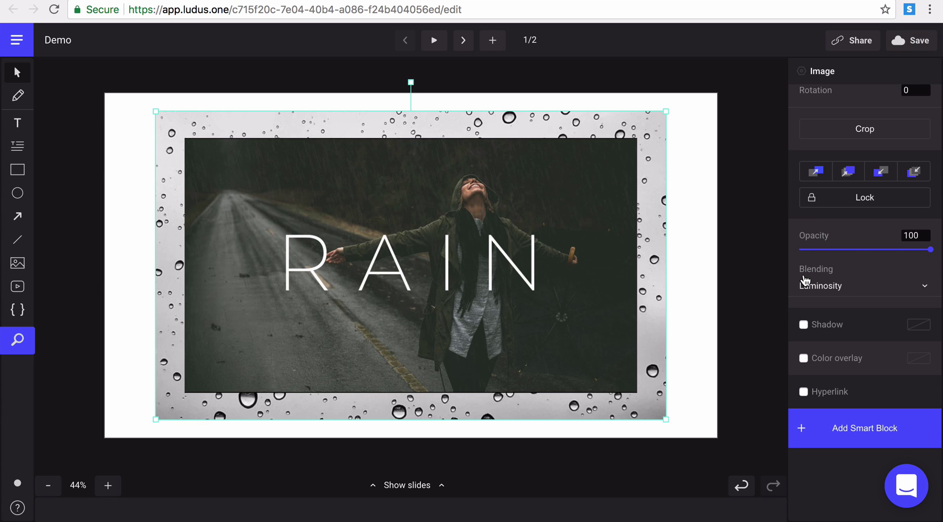
Select the video clip inside the raindrop frame to show its Video properties
{"action": "left_click", "coordinate": [577, 287]}
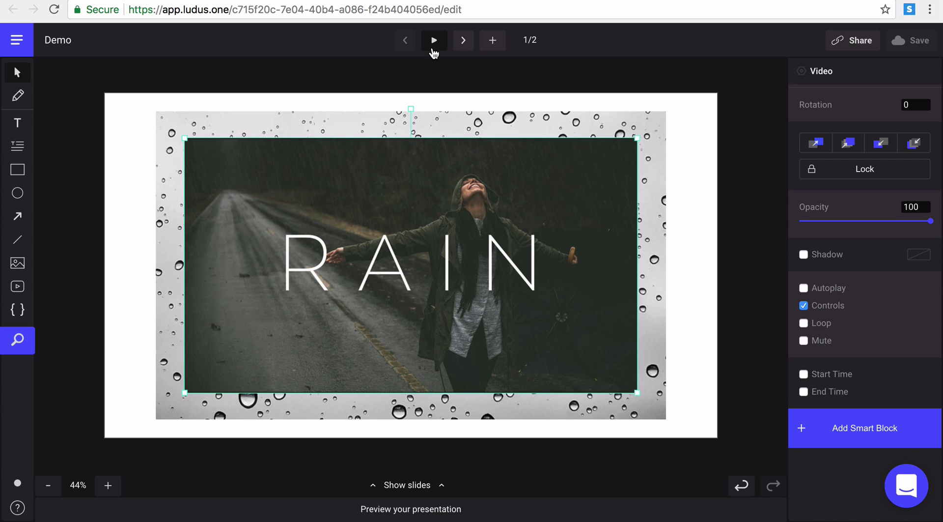
{"action": "left_click", "coordinate": [462, 42]}
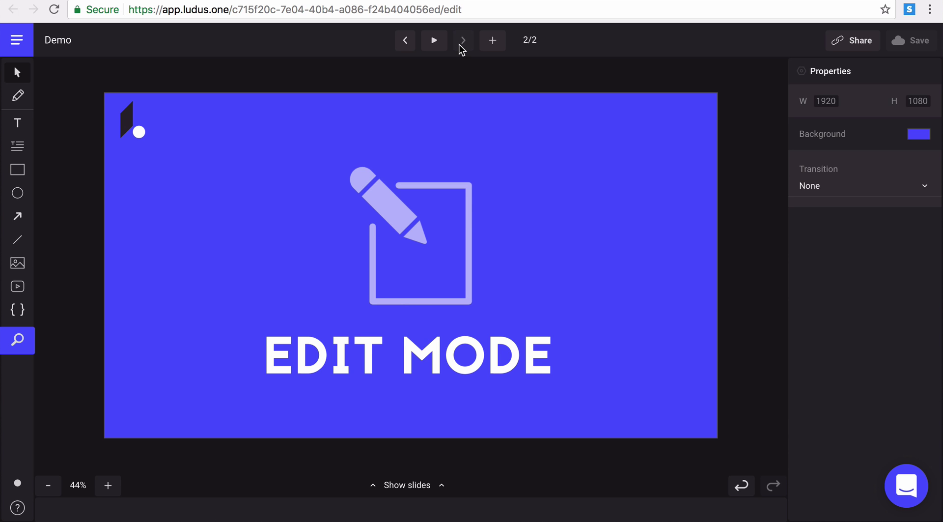
{"action": "left_click", "coordinate": [460, 43]}
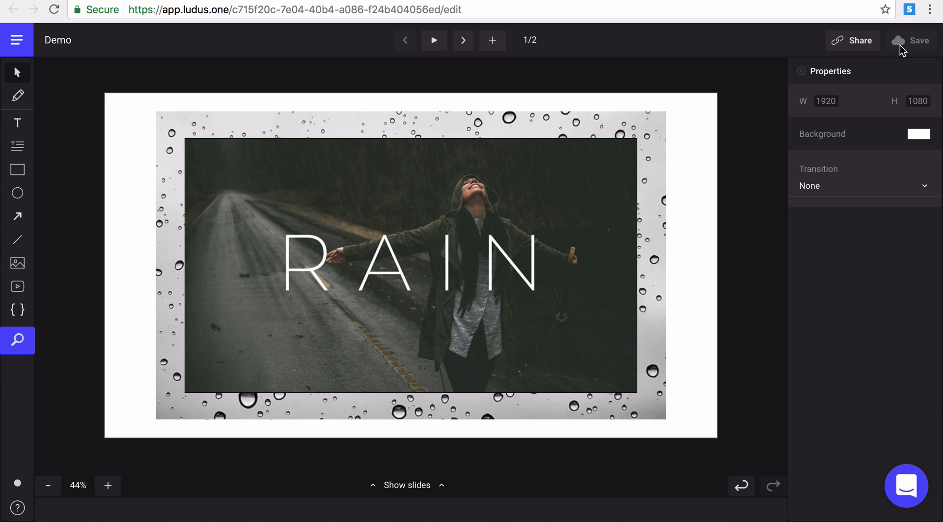
Copy the Demo share link, select its presentation ID, and focus the Password field
{"action": "left_click", "coordinate": [871, 47]}
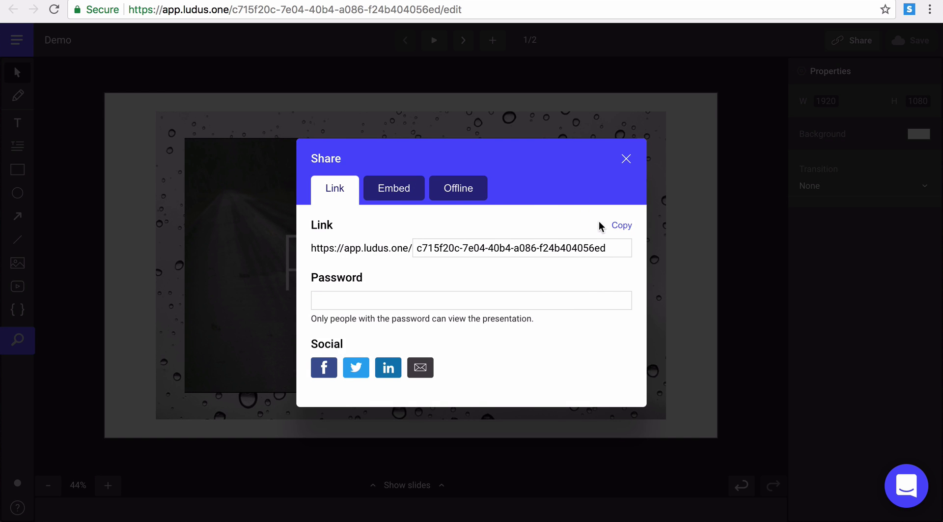
{"action": "left_click", "coordinate": [615, 227]}
{"action": "left_click", "coordinate": [615, 249]}
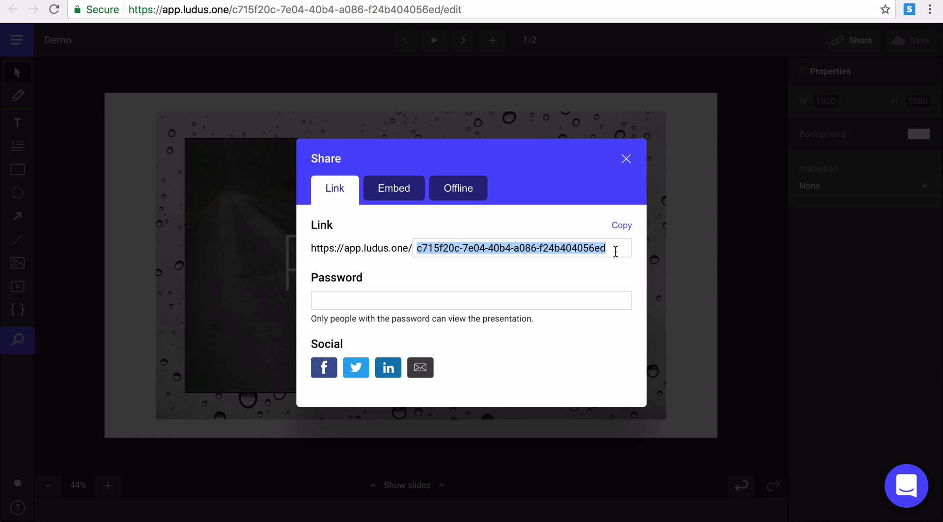
{"action": "left_click", "coordinate": [612, 298]}
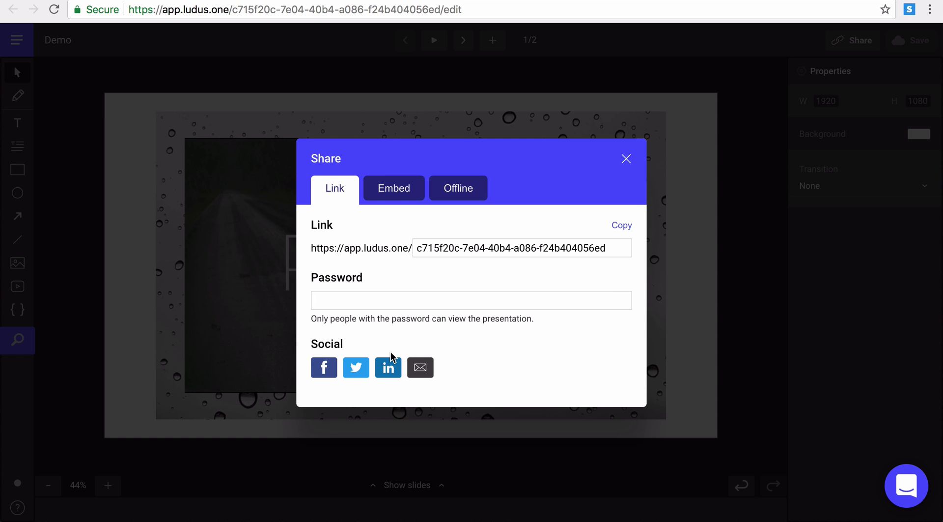
View the Embed code and Offline HTML/PDF export options, then close the Share dialog
{"action": "left_click", "coordinate": [391, 197]}
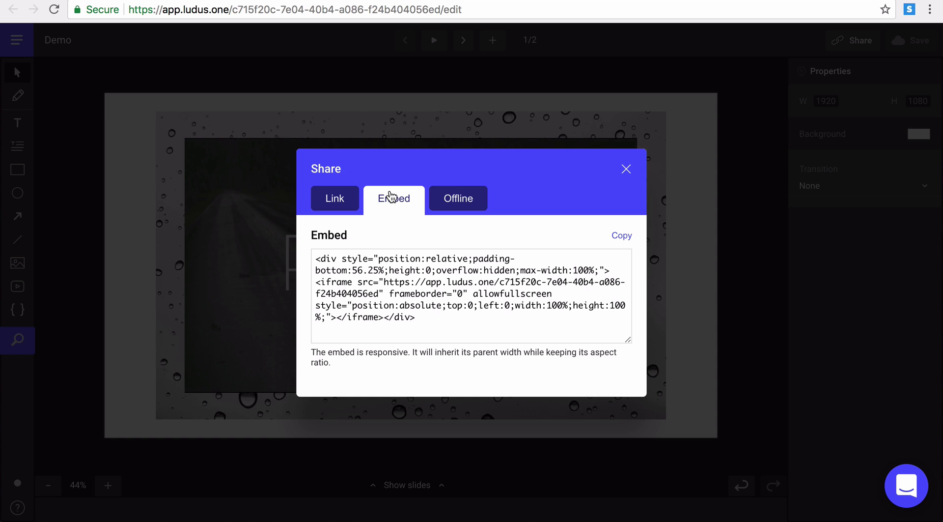
{"action": "left_click", "coordinate": [454, 197]}
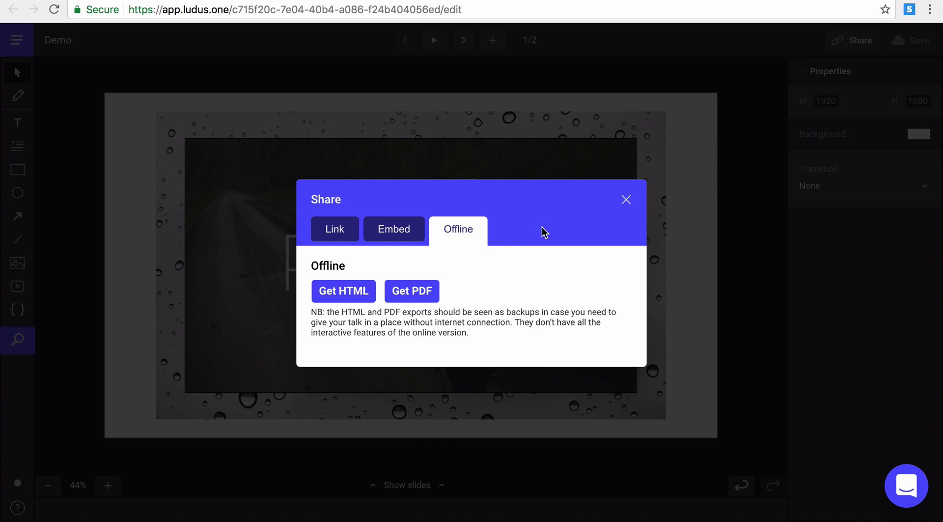
{"action": "left_click", "coordinate": [626, 199]}
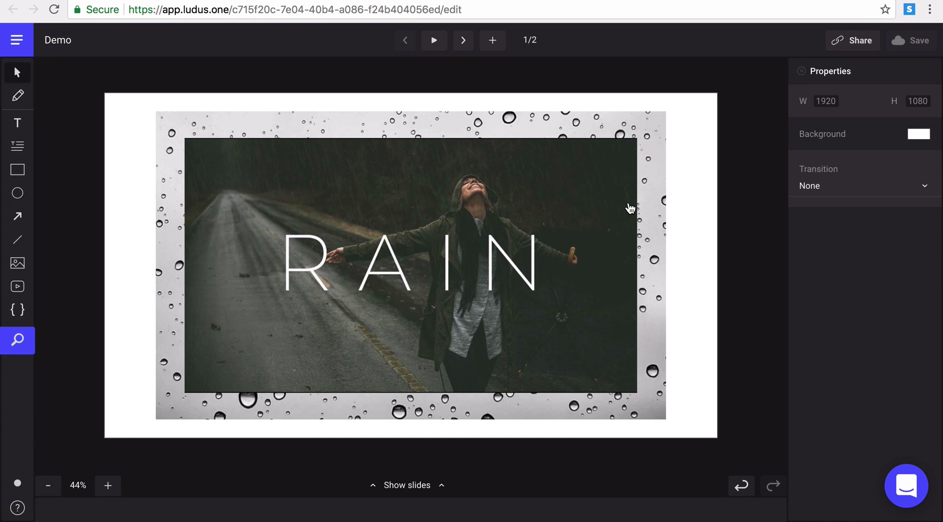